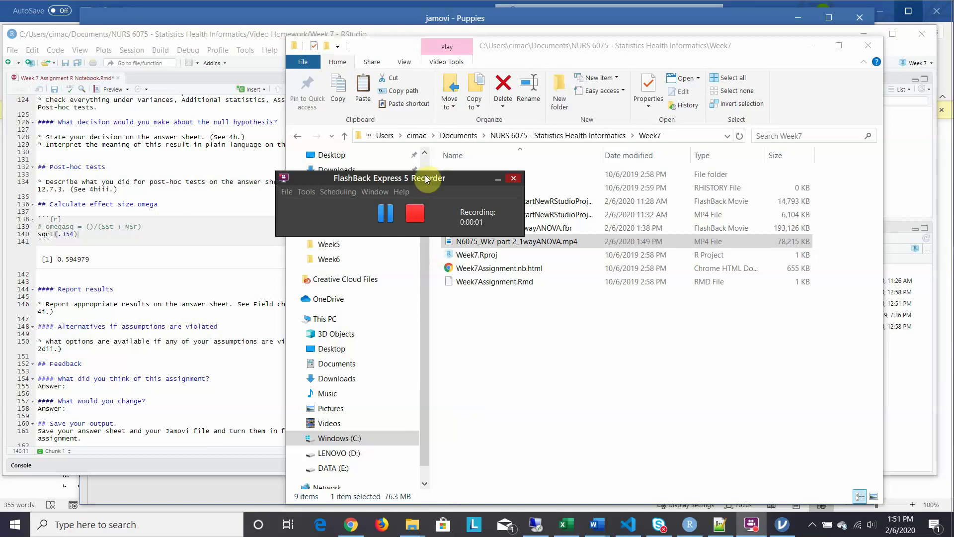
Step: Bring the jamovi Puppies analysis window in front of the Week7 folder
{"action": "left_click_drag", "start_coordinate": [430, 180], "coordinate": [843, 453]}
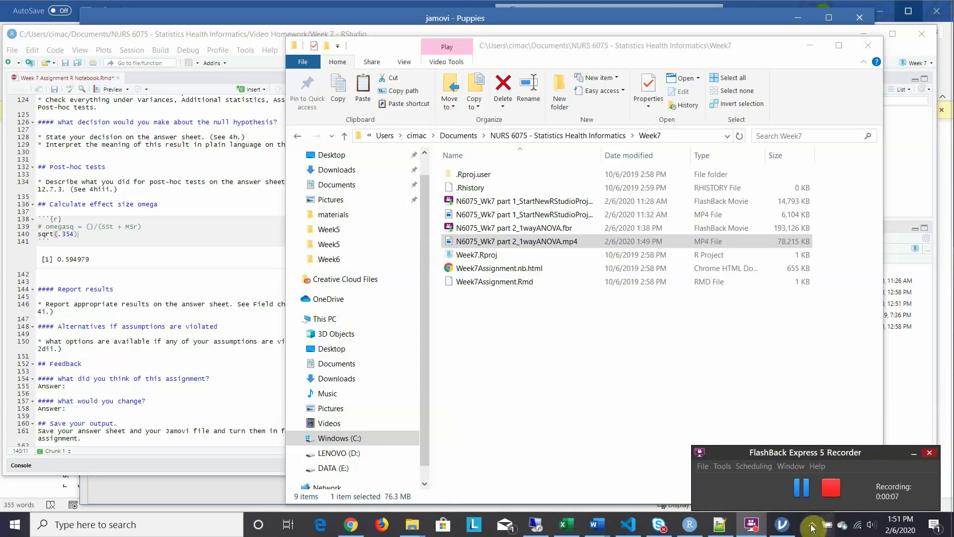
Step: Remove the old ANOVA analysis from the jamovi Puppies results
{"action": "left_click", "coordinate": [784, 526]}
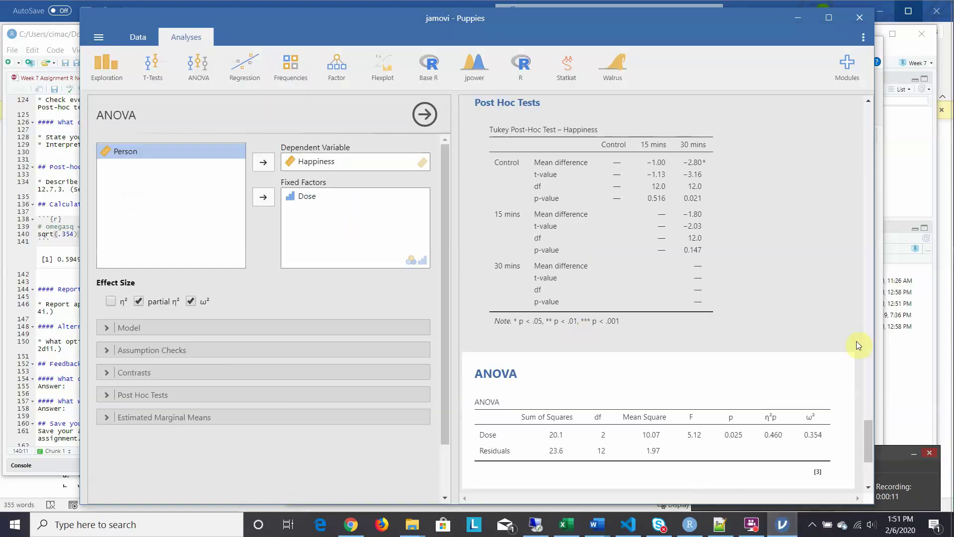
{"action": "right_click", "coordinate": [780, 371]}
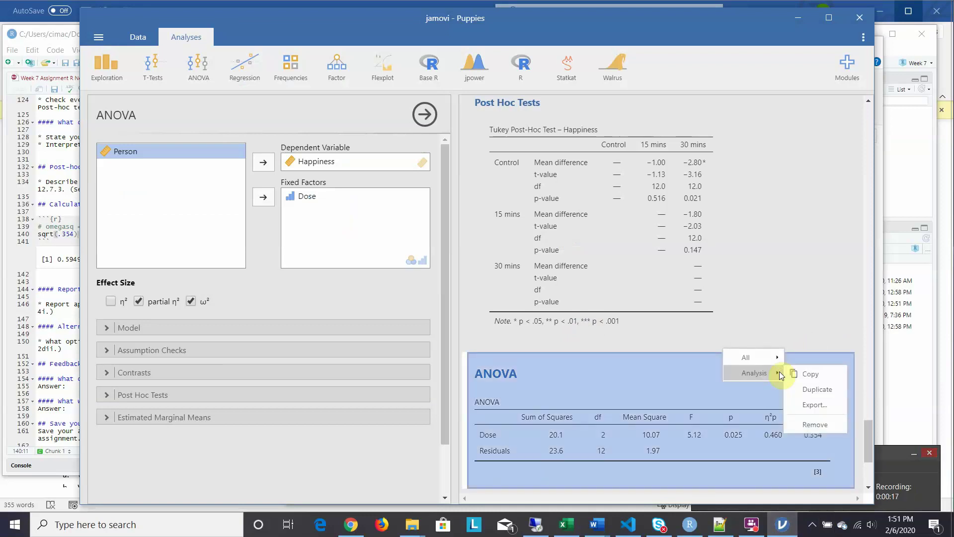
{"action": "left_click", "coordinate": [807, 425]}
Step: Remove the empty Welch's One-Way ANOVA result, leaving Fisher's ANOVA with descriptives
{"action": "left_click_drag", "start_coordinate": [869, 448], "coordinate": [825, 317]}
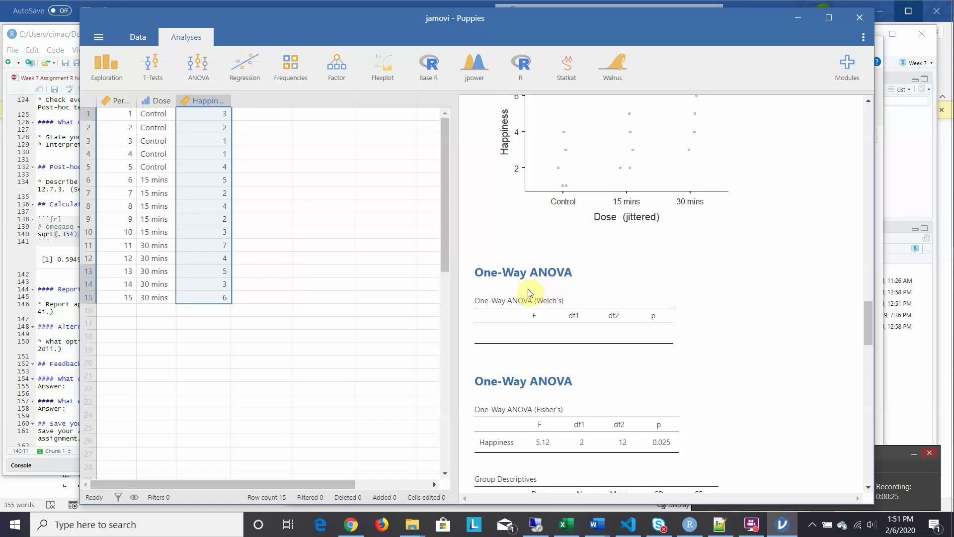
{"action": "left_click", "coordinate": [586, 288]}
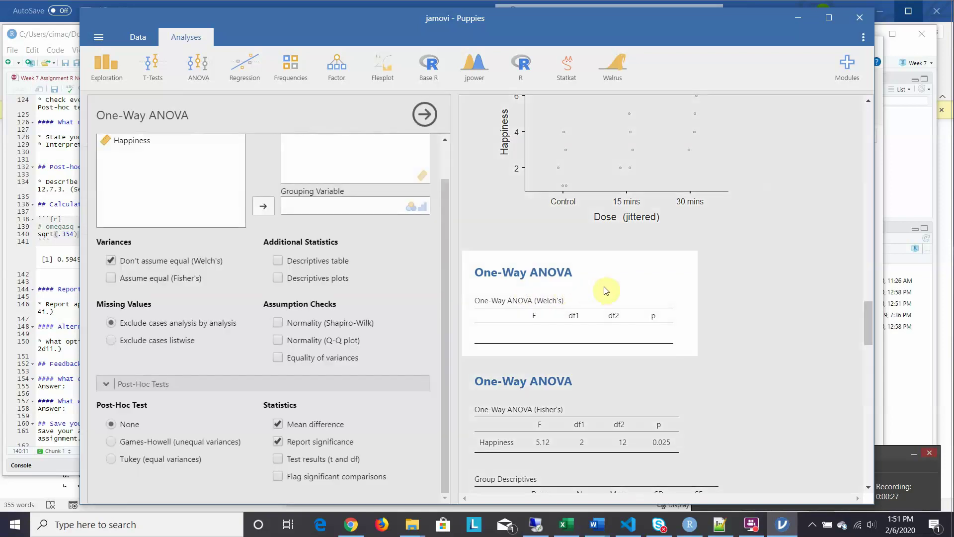
{"action": "right_click", "coordinate": [604, 288]}
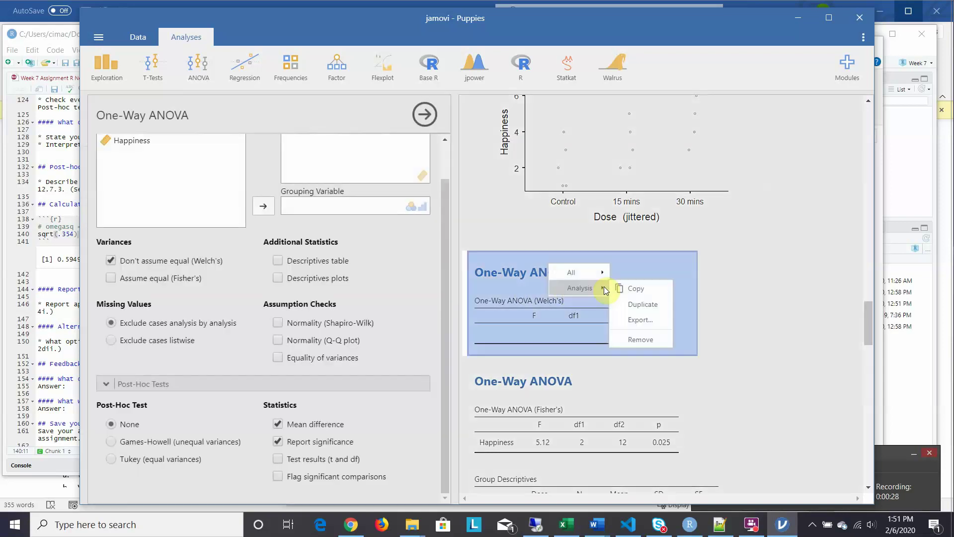
{"action": "left_click", "coordinate": [638, 343]}
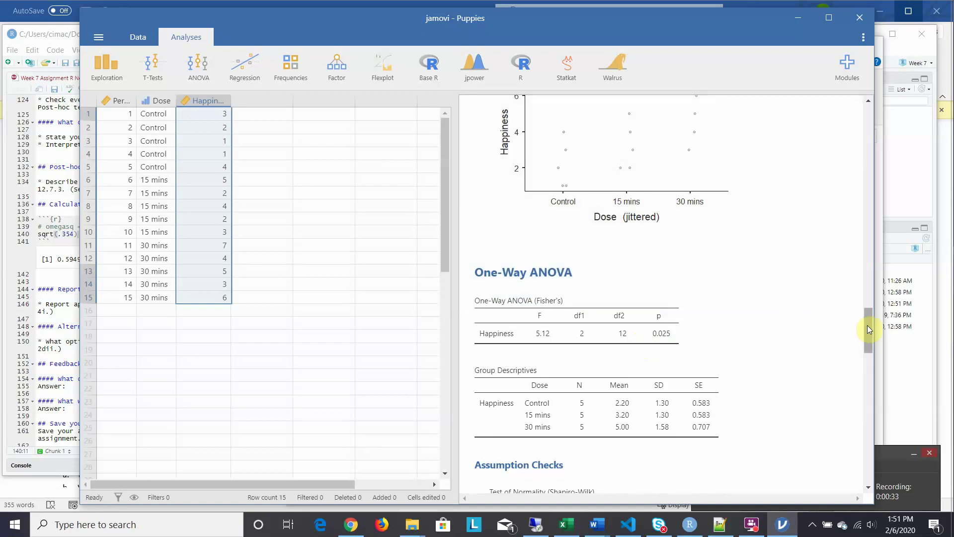
{"action": "left_click_drag", "start_coordinate": [866, 325], "coordinate": [864, 431]}
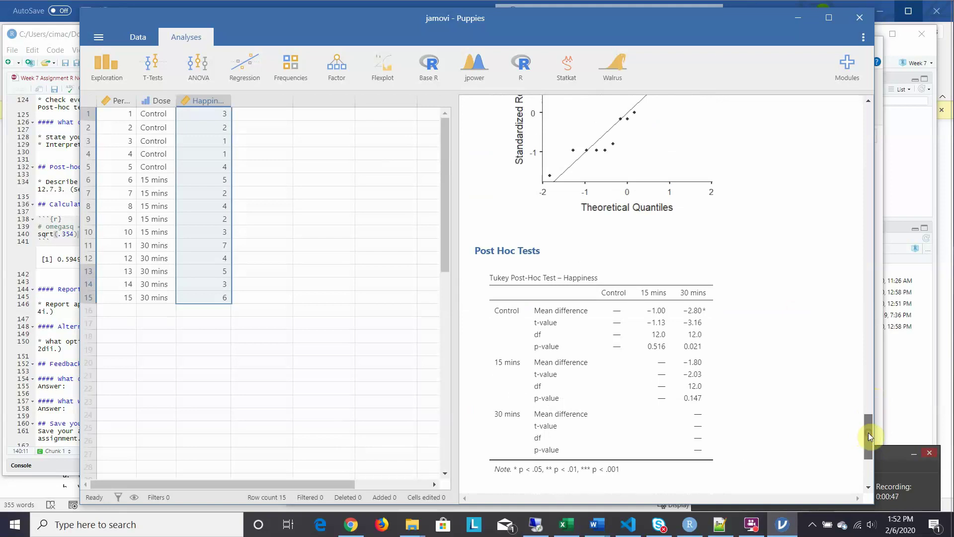
{"action": "left_click_drag", "start_coordinate": [868, 432], "coordinate": [850, 359]}
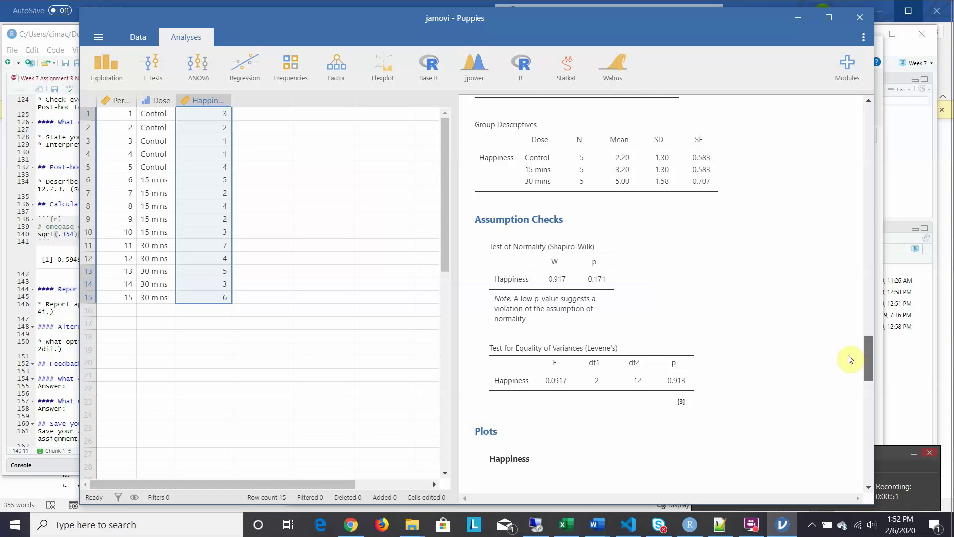
{"action": "left_click_drag", "start_coordinate": [849, 359], "coordinate": [839, 340]}
{"action": "scroll", "coordinate": [838, 340], "scroll_direction": "up", "scroll_amount": 4}
{"action": "scroll", "coordinate": [830, 326], "scroll_direction": "down", "scroll_amount": 2}
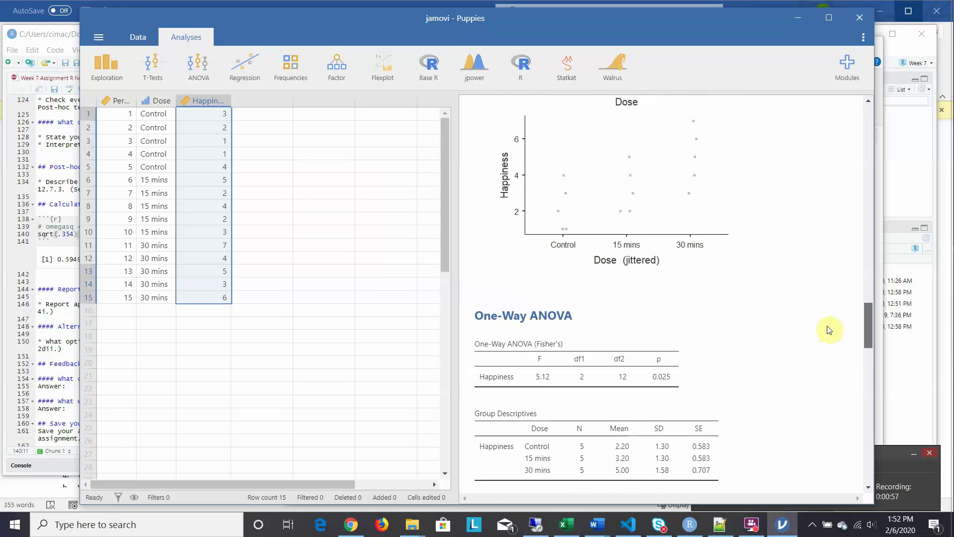
{"action": "scroll", "coordinate": [829, 334], "scroll_direction": "down", "scroll_amount": 4}
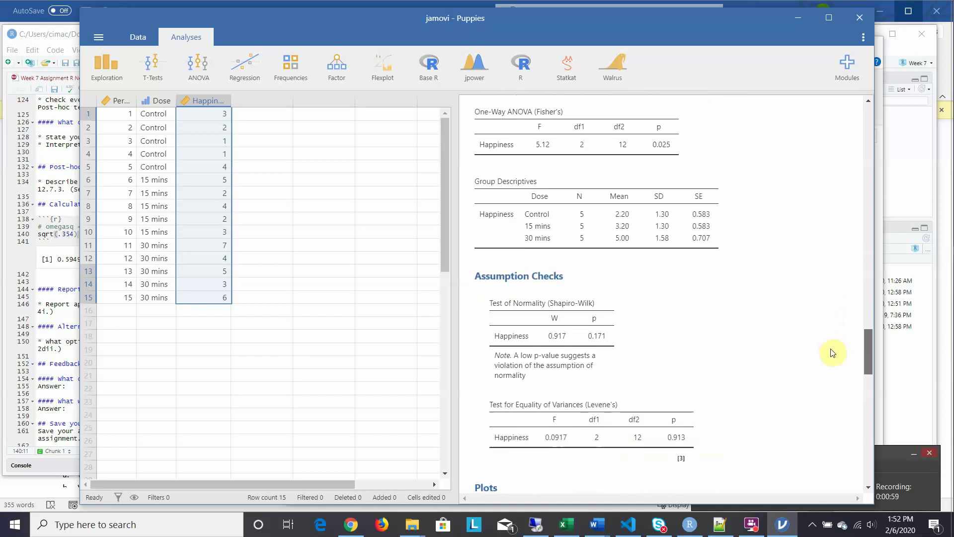
{"action": "scroll", "coordinate": [830, 346], "scroll_direction": "up", "scroll_amount": 2}
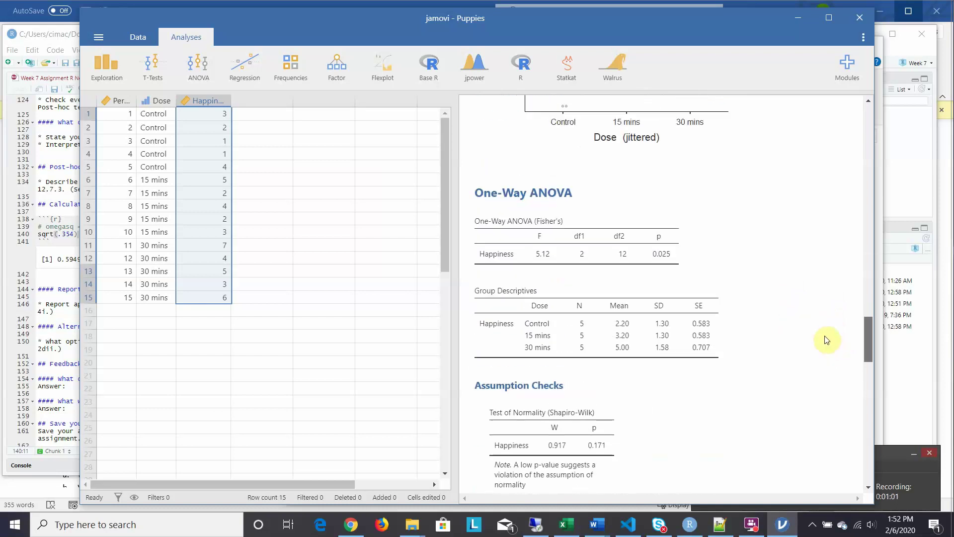
{"action": "scroll", "coordinate": [826, 339], "scroll_direction": "up", "scroll_amount": 1}
{"action": "scroll", "coordinate": [822, 327], "scroll_direction": "up", "scroll_amount": 1}
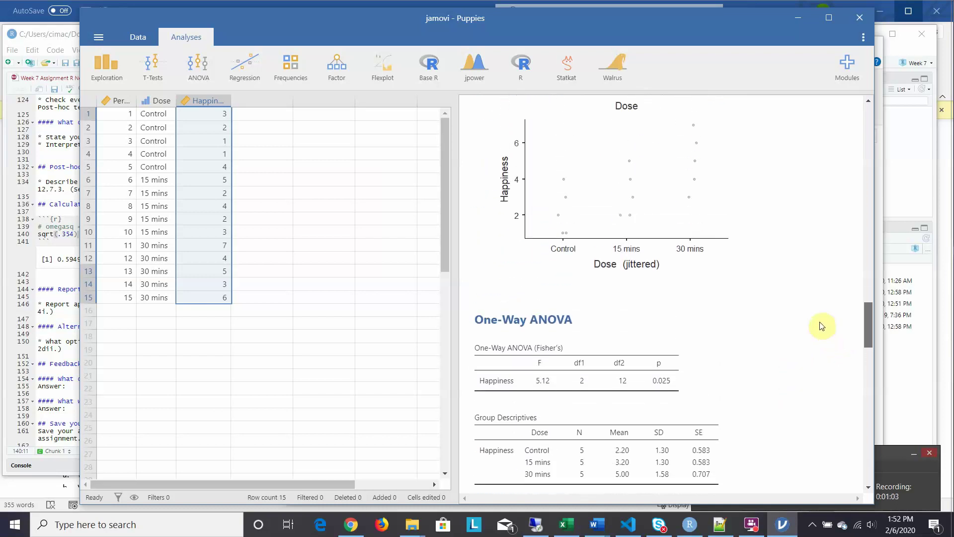
{"action": "scroll", "coordinate": [822, 328], "scroll_direction": "down", "scroll_amount": 2}
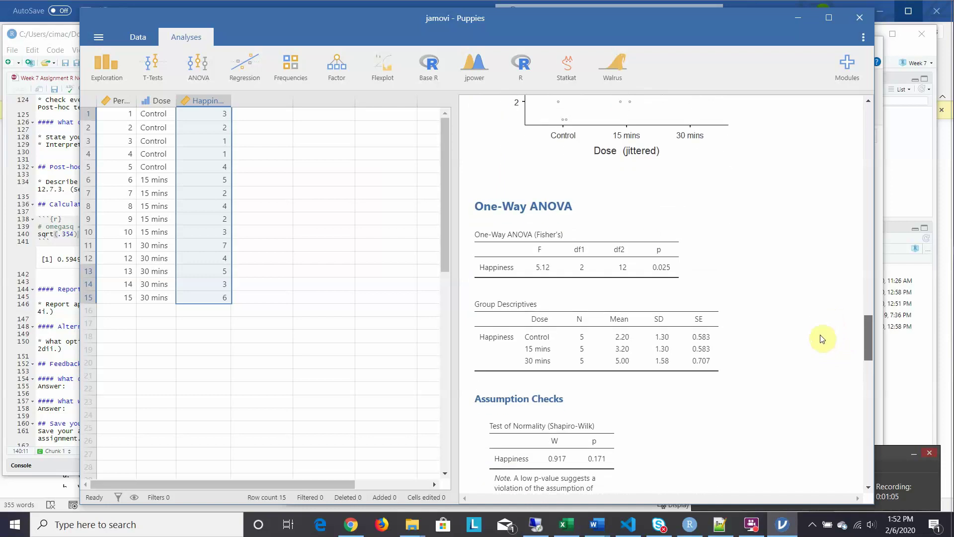
{"action": "scroll", "coordinate": [822, 338], "scroll_direction": "down", "scroll_amount": 1}
{"action": "scroll", "coordinate": [822, 341], "scroll_direction": "up", "scroll_amount": 1}
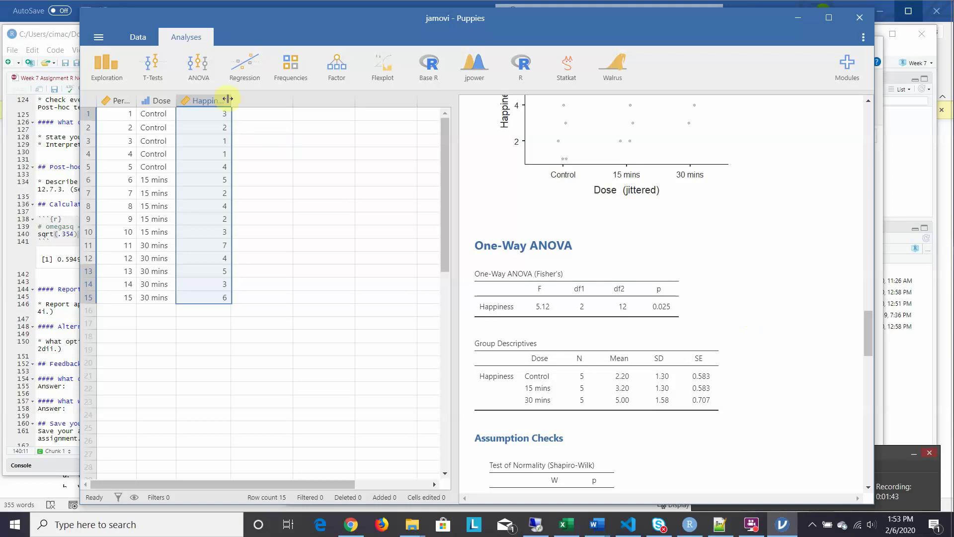
Step: Create an ANOVA with Happiness as dependent, Dose as fixed factor, reporting partial η² and ω²
{"action": "left_click", "coordinate": [196, 62]}
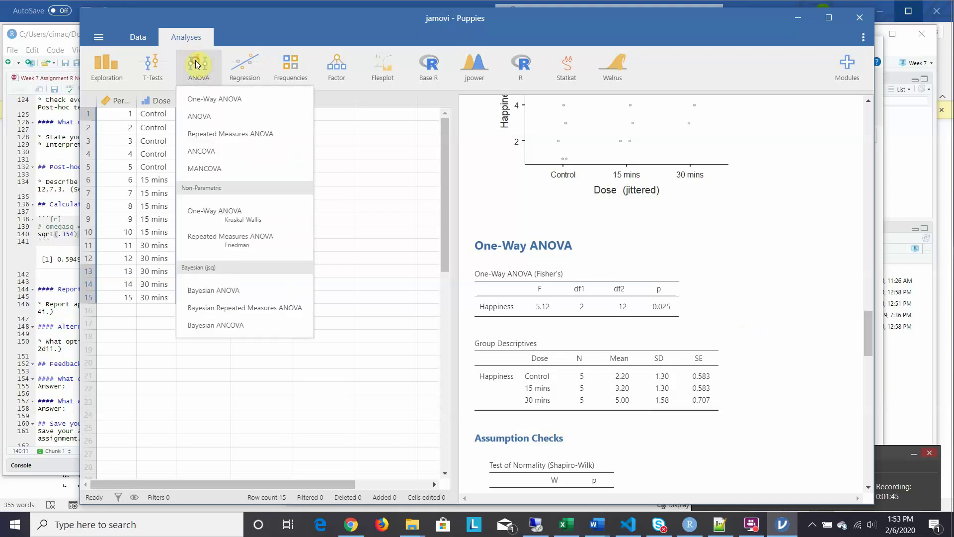
{"action": "left_click", "coordinate": [199, 118]}
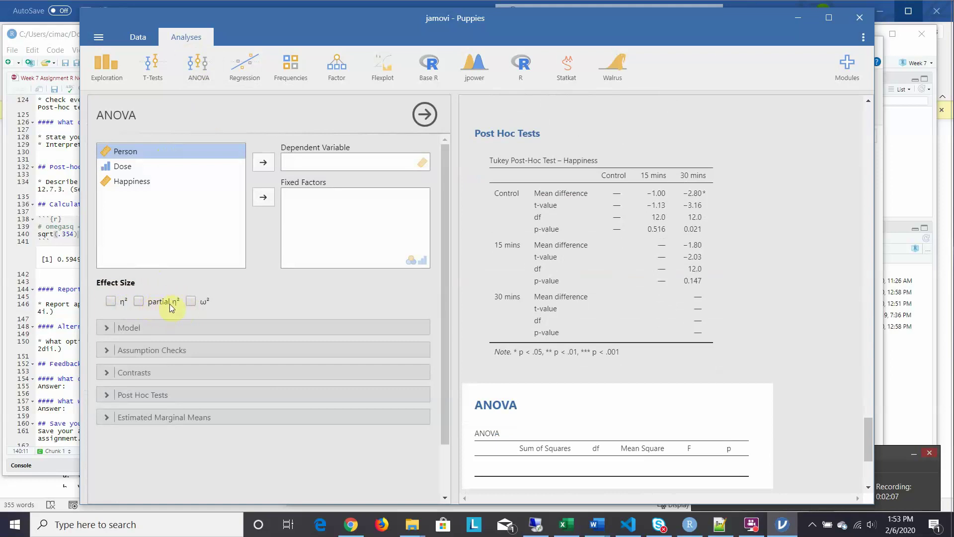
{"action": "left_click", "coordinate": [139, 302]}
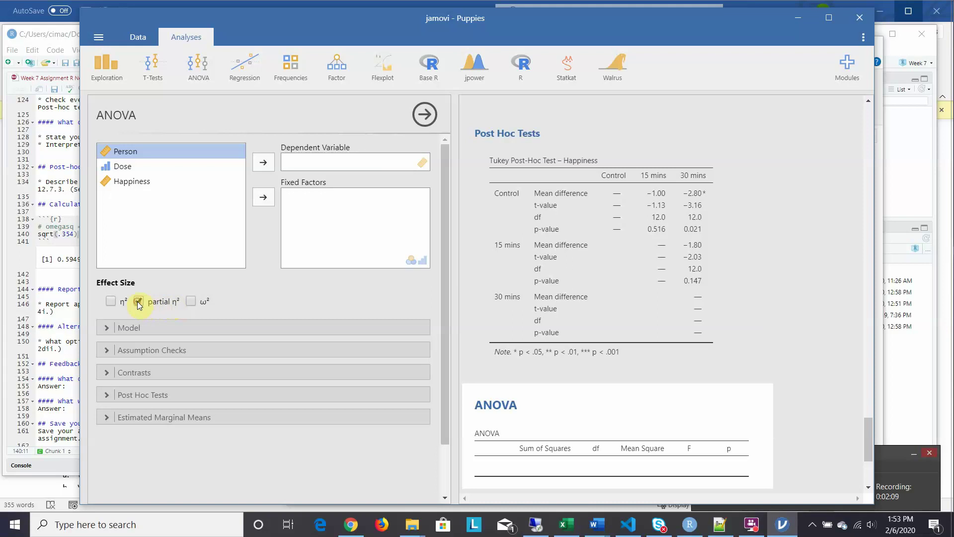
{"action": "left_click", "coordinate": [191, 302]}
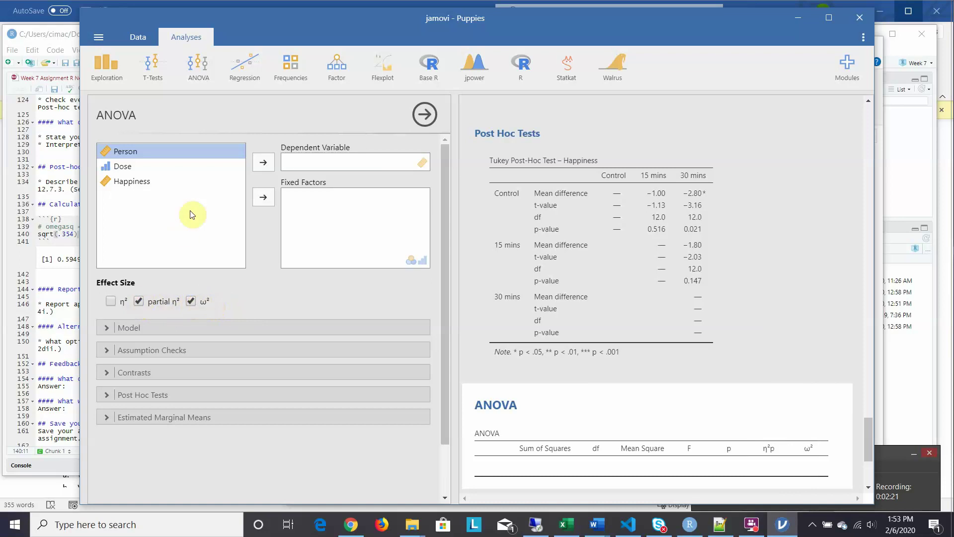
{"action": "left_click", "coordinate": [122, 169]}
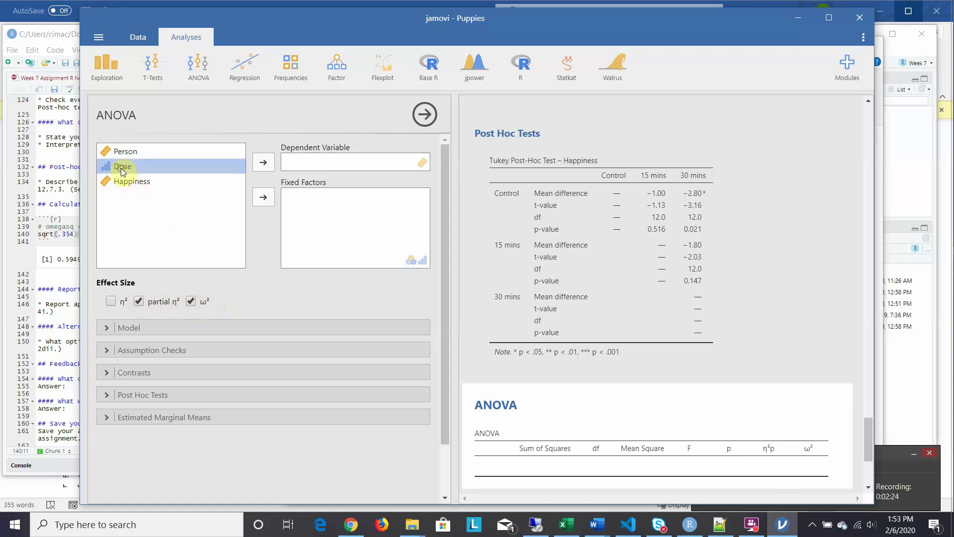
{"action": "left_click", "coordinate": [265, 198]}
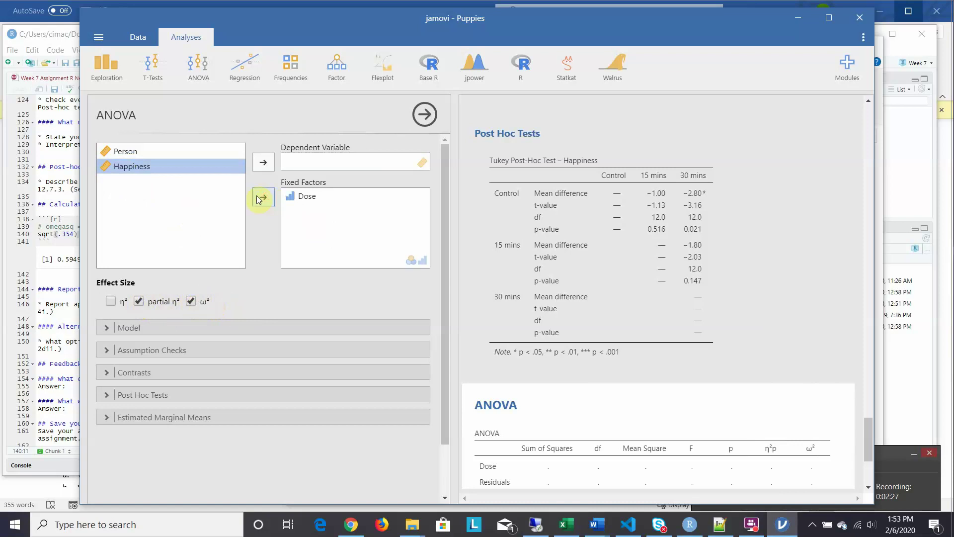
{"action": "left_click", "coordinate": [263, 163]}
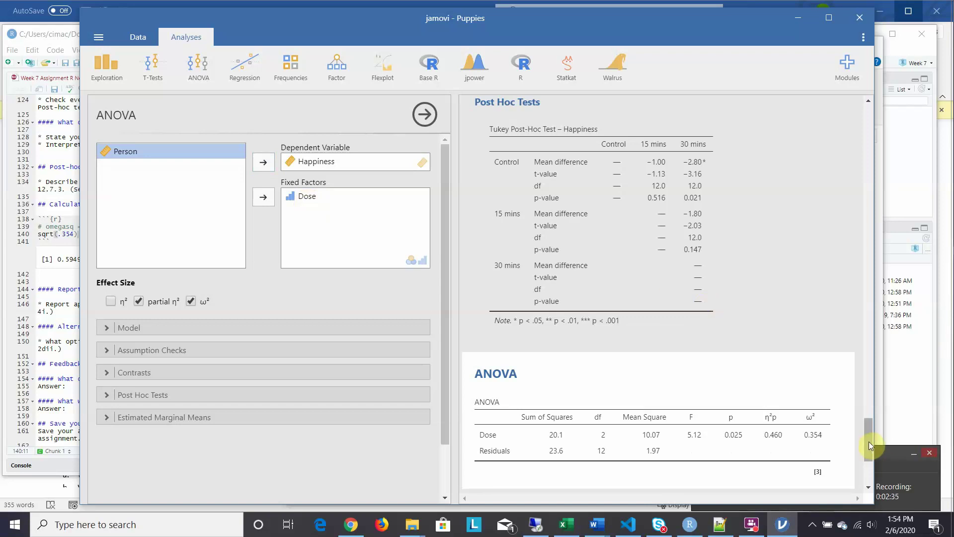
Step: Bring the RStudio notebook with the omega calculation in front of jamovi
{"action": "left_click_drag", "start_coordinate": [867, 440], "coordinate": [865, 455]}
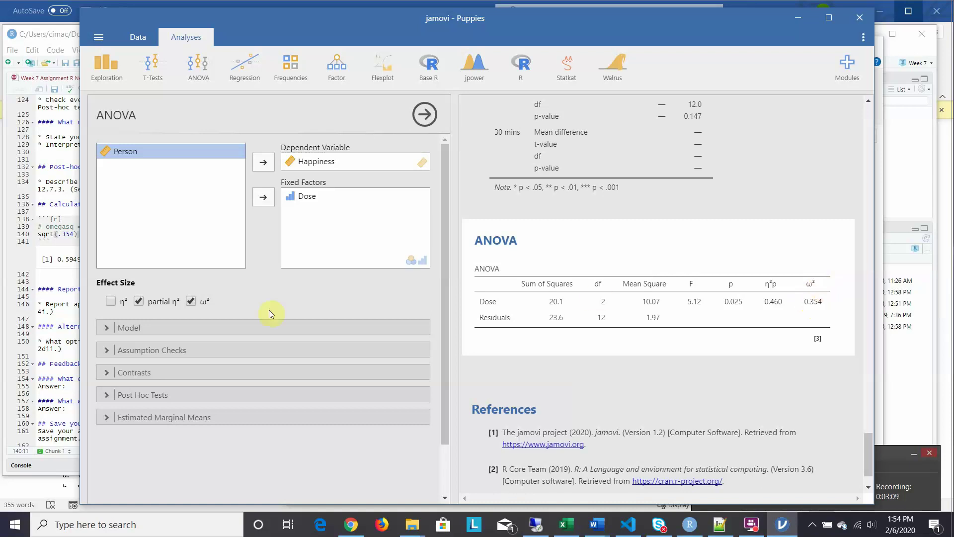
Step: Add the note 'See Field 12.10' below the effect size omega heading in RStudio
{"action": "left_click", "coordinate": [17, 260]}
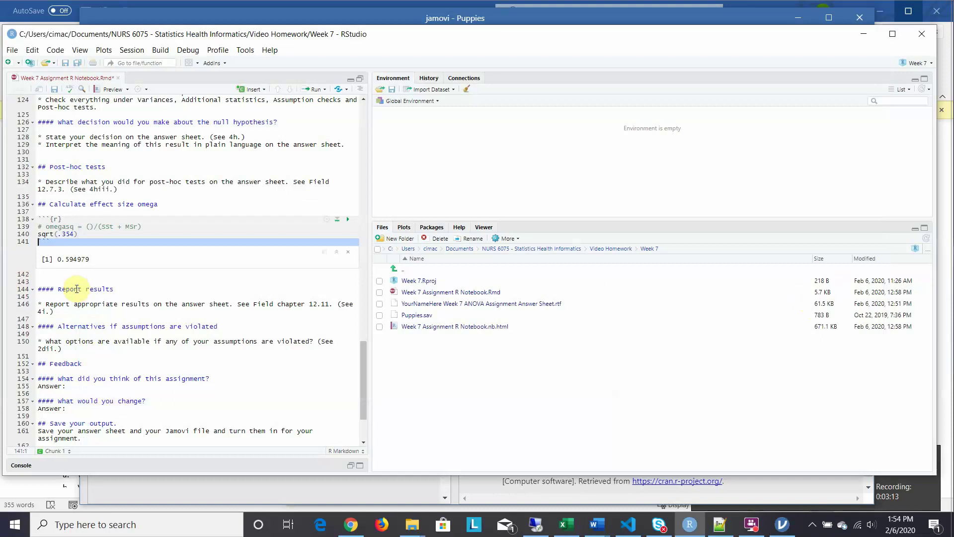
{"action": "left_click", "coordinate": [168, 206]}
{"action": "key", "text": "Return"}
{"action": "key", "text": "Return"}
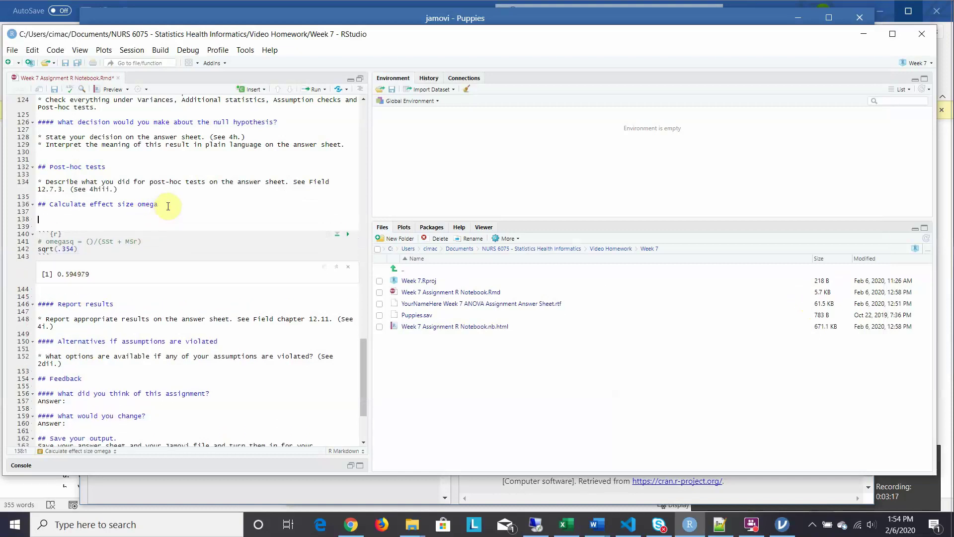
{"action": "type", "text": "See"}
{"action": "type", "text": "Field 12.10"}
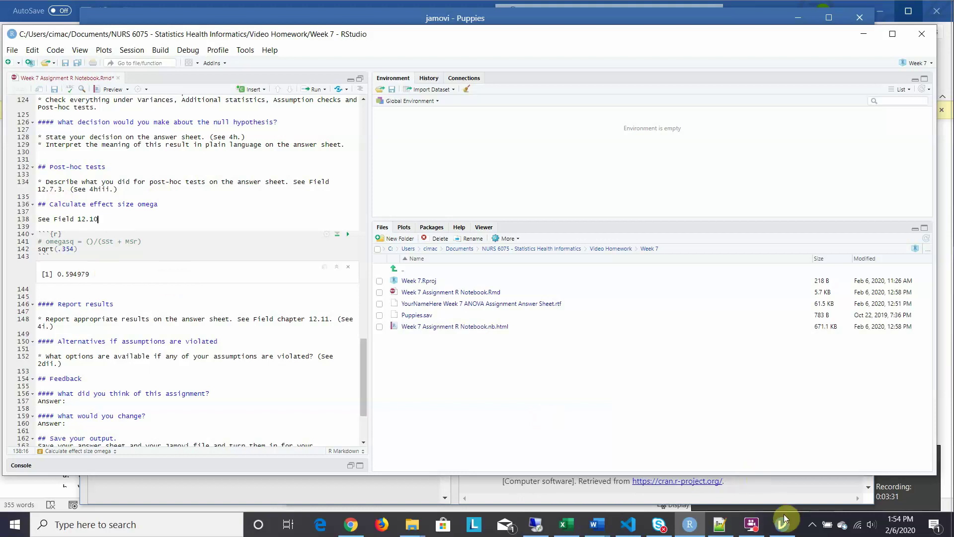
Step: Replace the sample code in a new Rj Editor analysis with sqrt(.354)
{"action": "mouse_move", "coordinate": [783, 522]}
{"action": "left_click", "coordinate": [783, 498]}
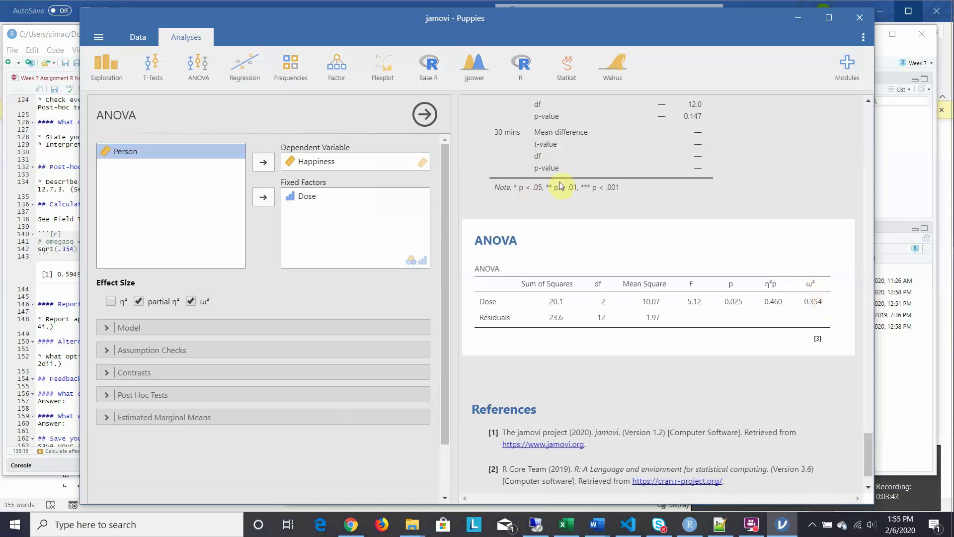
{"action": "left_click", "coordinate": [519, 68]}
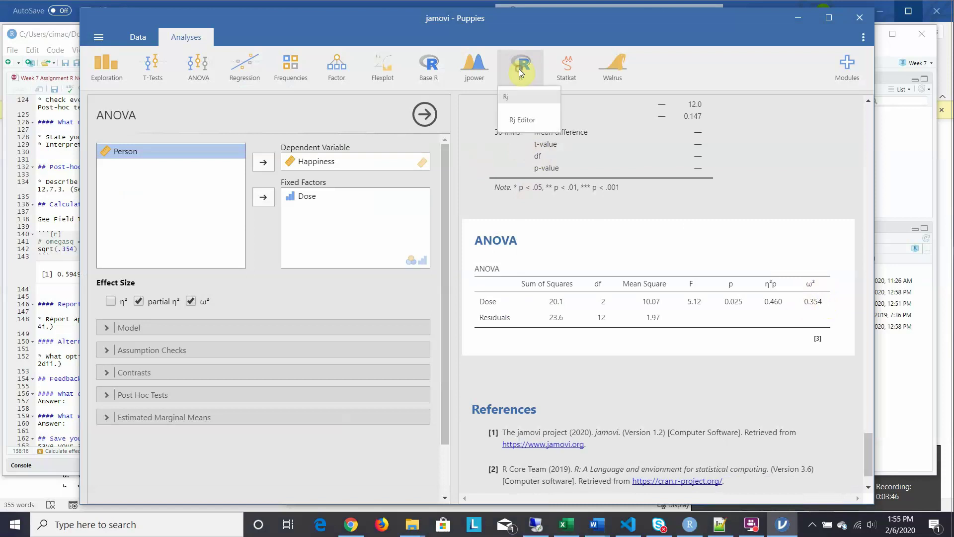
{"action": "left_click", "coordinate": [521, 121]}
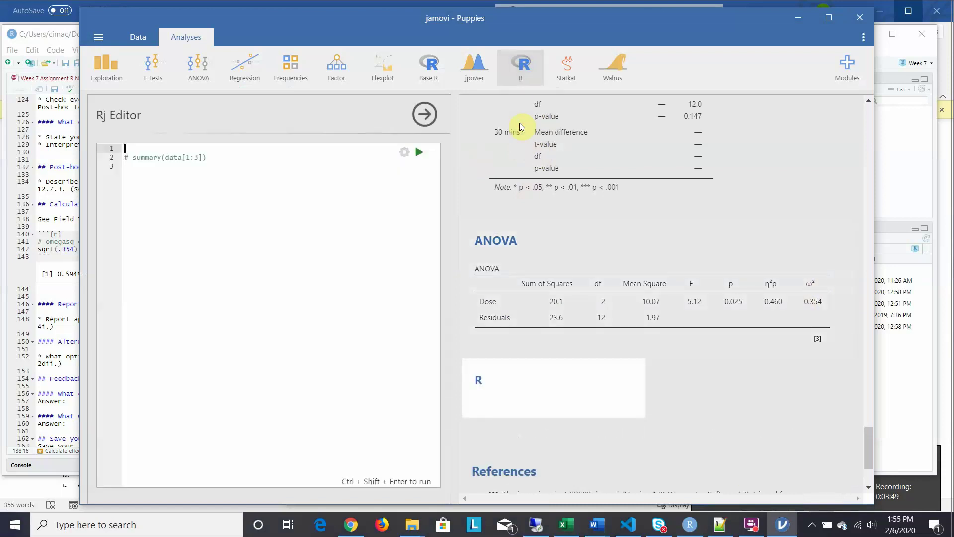
{"action": "left_click", "coordinate": [214, 158]}
{"action": "key", "text": "BackSpace"}
{"action": "key", "text": "BackSpace"}
{"action": "key", "text": "BackSpace"}
{"action": "key", "text": "BackSpace"}
{"action": "key", "text": "BackSpace"}
{"action": "key", "text": "BackSpace"}
{"action": "key", "text": "BackSpace"}
{"action": "key", "text": "BackSpace"}
{"action": "key", "text": "BackSpace"}
{"action": "key", "text": "BackSpace"}
{"action": "key", "text": "BackSpace"}
{"action": "key", "text": "BackSpace"}
{"action": "key", "text": "BackSpace"}
{"action": "key", "text": "BackSpace"}
{"action": "key", "text": "BackSpace"}
{"action": "key", "text": "BackSpace"}
{"action": "key", "text": "BackSpace"}
{"action": "key", "text": "BackSpace"}
{"action": "key", "text": "BackSpace"}
{"action": "key", "text": "BackSpace"}
{"action": "key", "text": "BackSpace"}
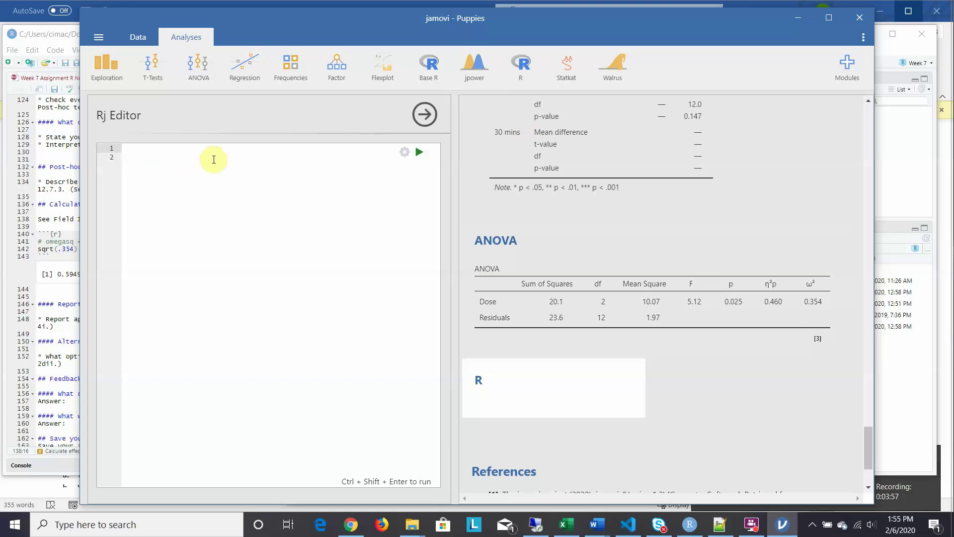
{"action": "type", "text": "sqr"}
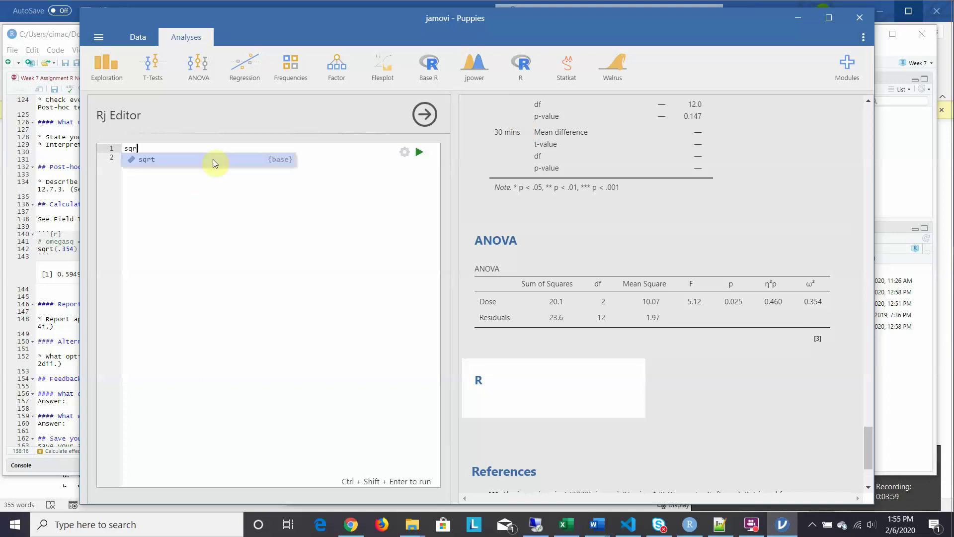
{"action": "type", "text": "t("}
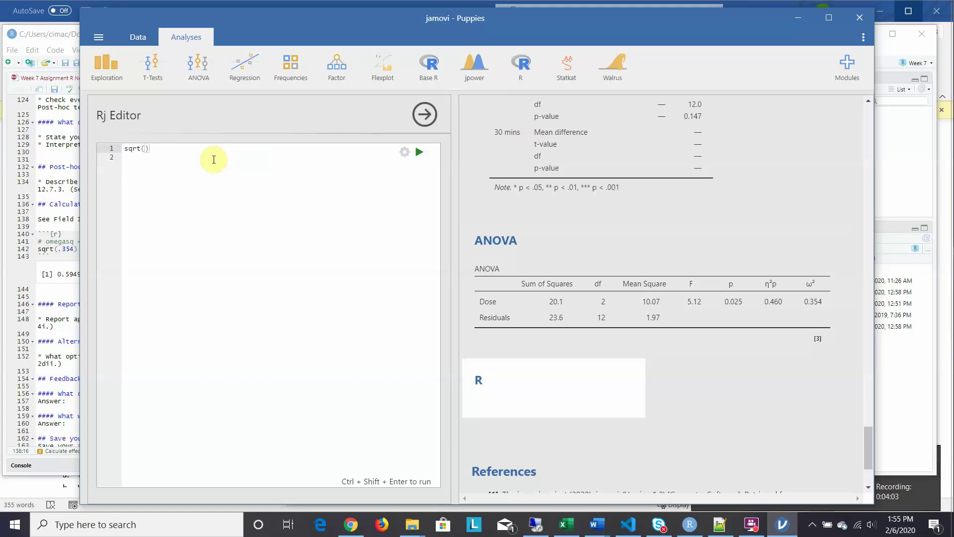
{"action": "type", "text": ".354)"}
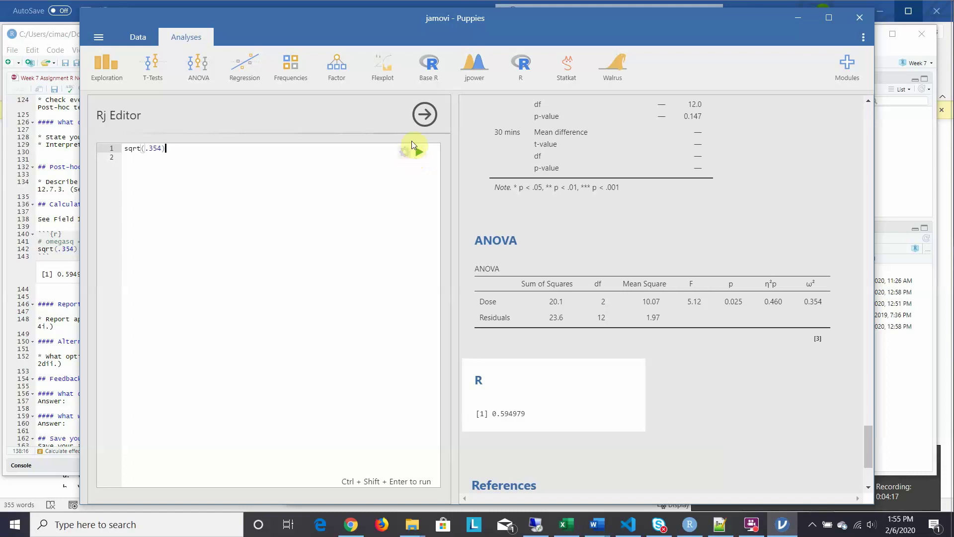
Step: Set the Rj Editor output to 'Show code and output', giving 0.594979
{"action": "left_click", "coordinate": [404, 151]}
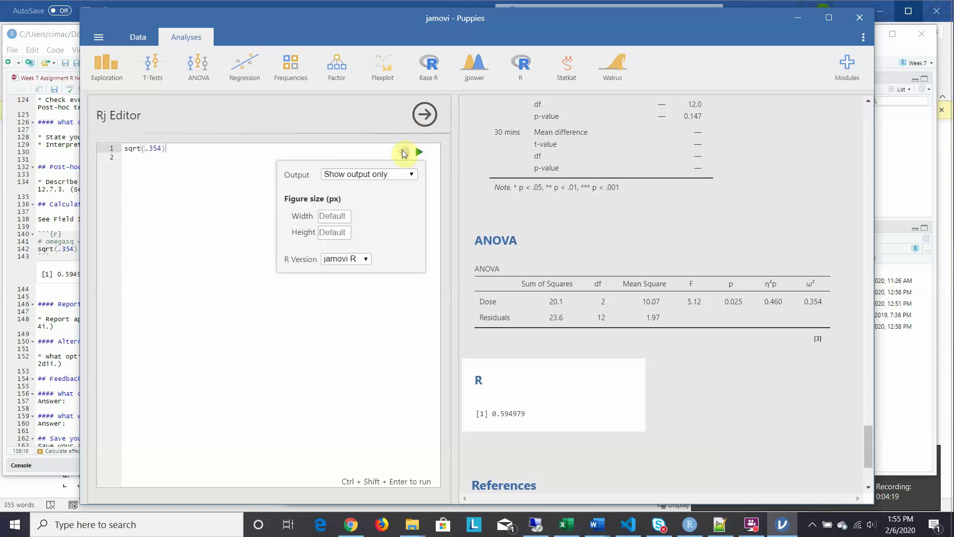
{"action": "left_click", "coordinate": [411, 175]}
{"action": "left_click", "coordinate": [383, 197]}
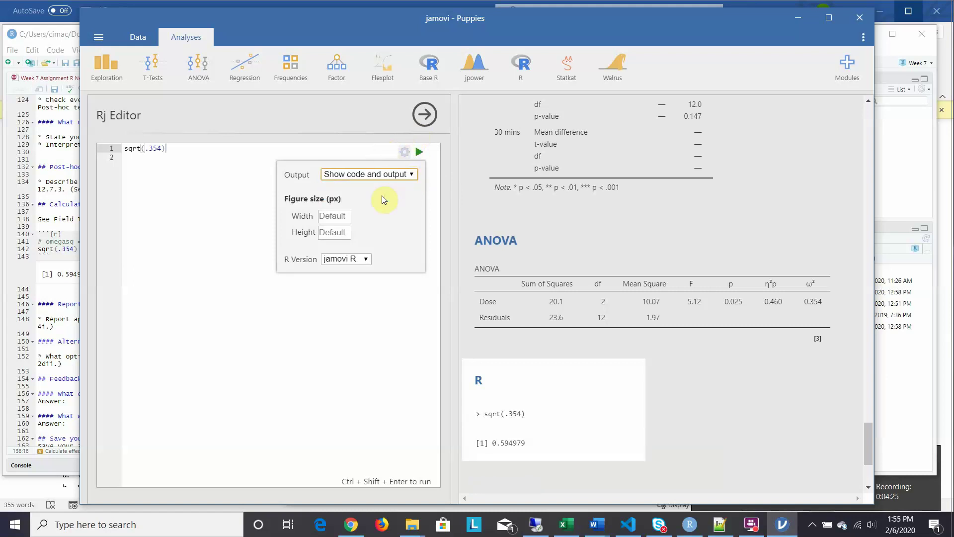
{"action": "left_click", "coordinate": [162, 241]}
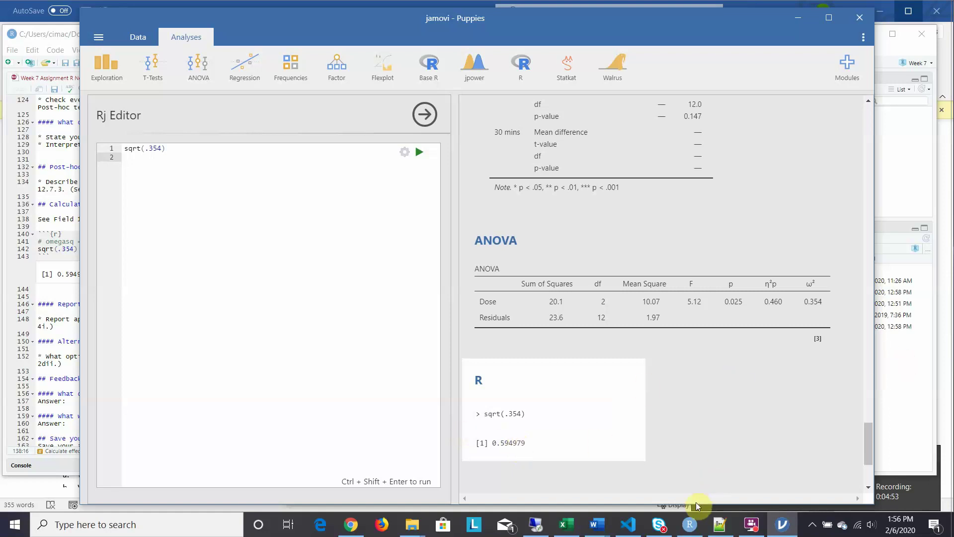
Step: Append 'or partial eta squared' after 'omega =' in item 4.i.ii of the Word answer sheet
{"action": "mouse_move", "coordinate": [625, 531]}
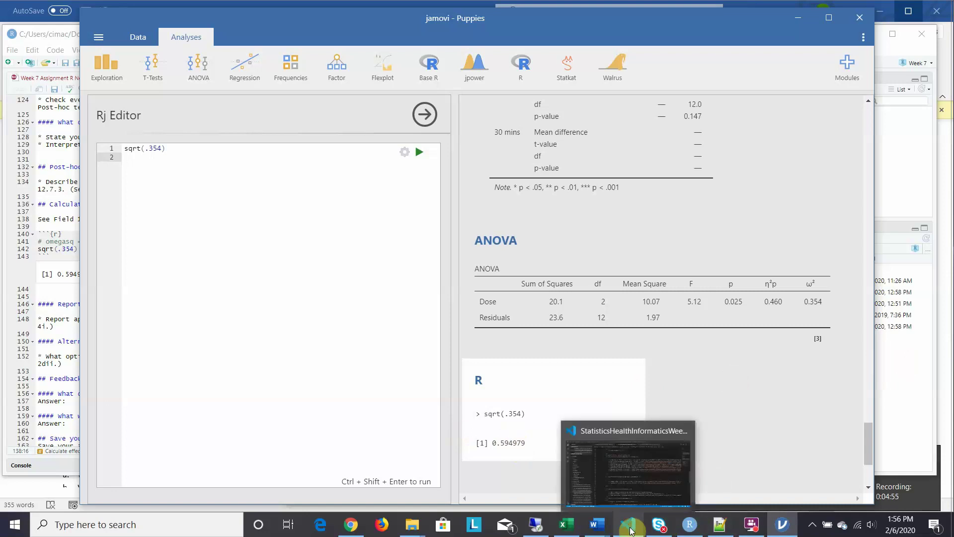
{"action": "mouse_move", "coordinate": [597, 527]}
{"action": "left_click", "coordinate": [629, 502]}
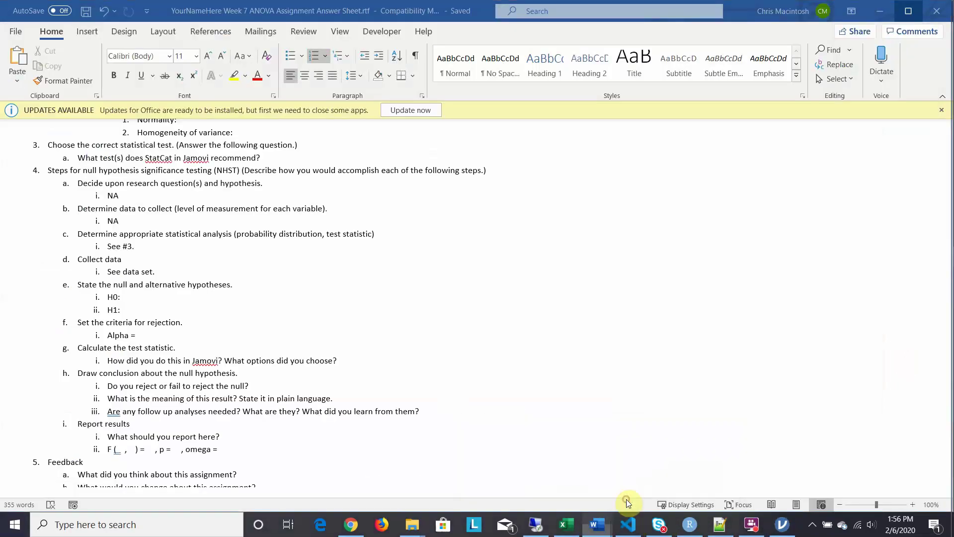
{"action": "left_click", "coordinate": [225, 450]}
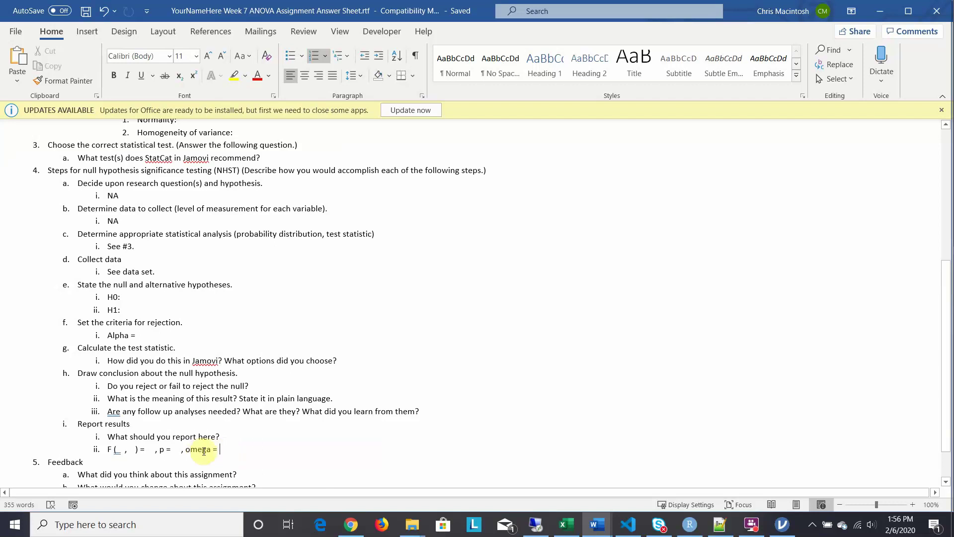
{"action": "type", "text": ","}
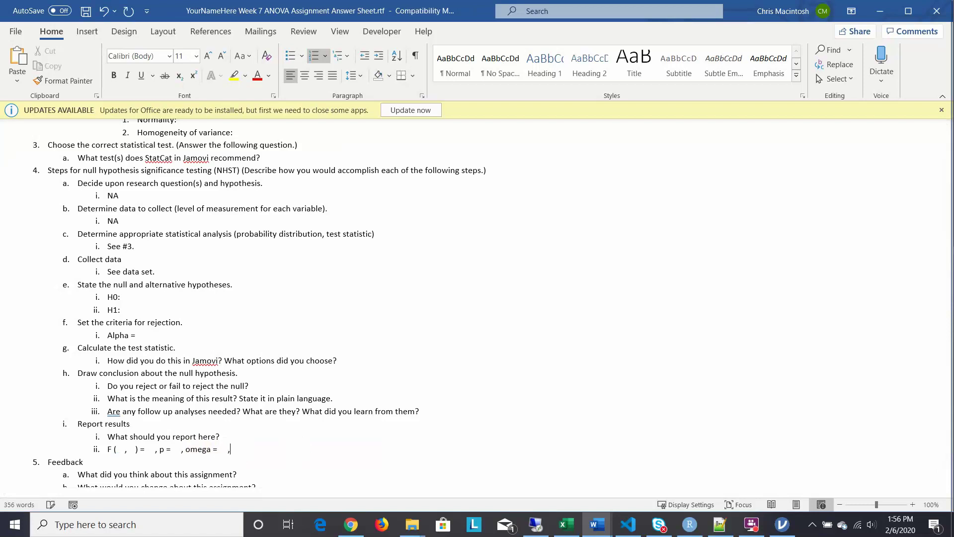
{"action": "key", "text": "BackSpace"}
{"action": "key", "text": "BackSpace"}
{"action": "type", "text": "or partial eta squared ="}
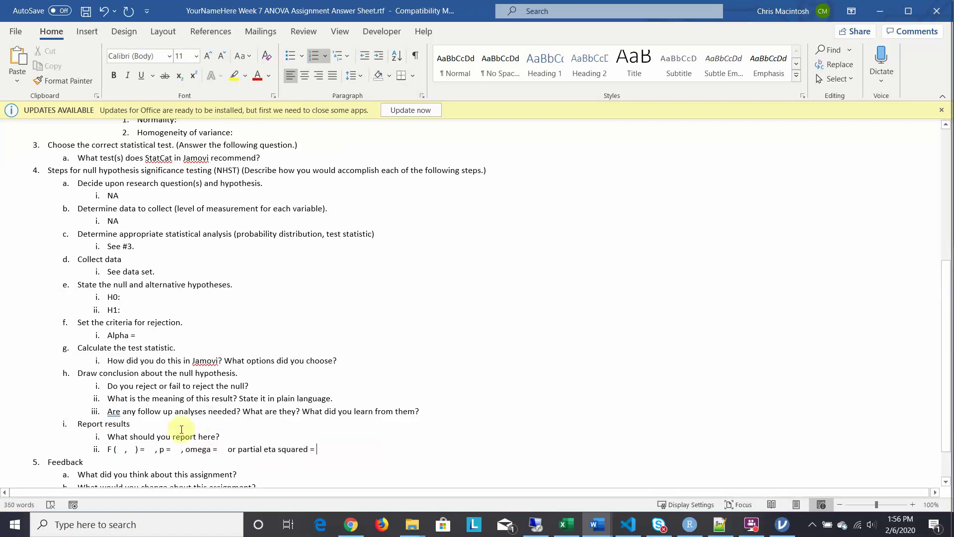
{"action": "left_click", "coordinate": [780, 526]}
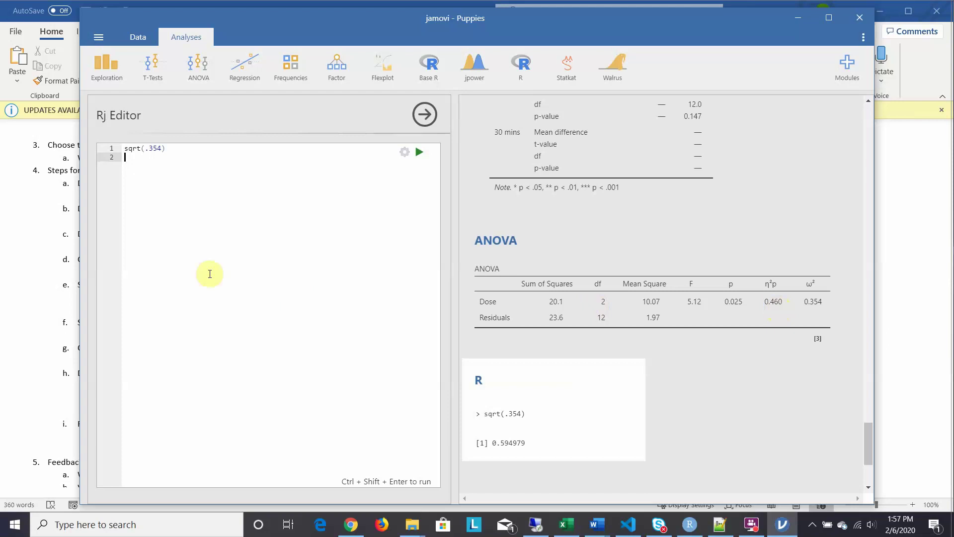
Step: Save the edited .rtf answer sheet in Word
{"action": "left_click", "coordinate": [16, 286]}
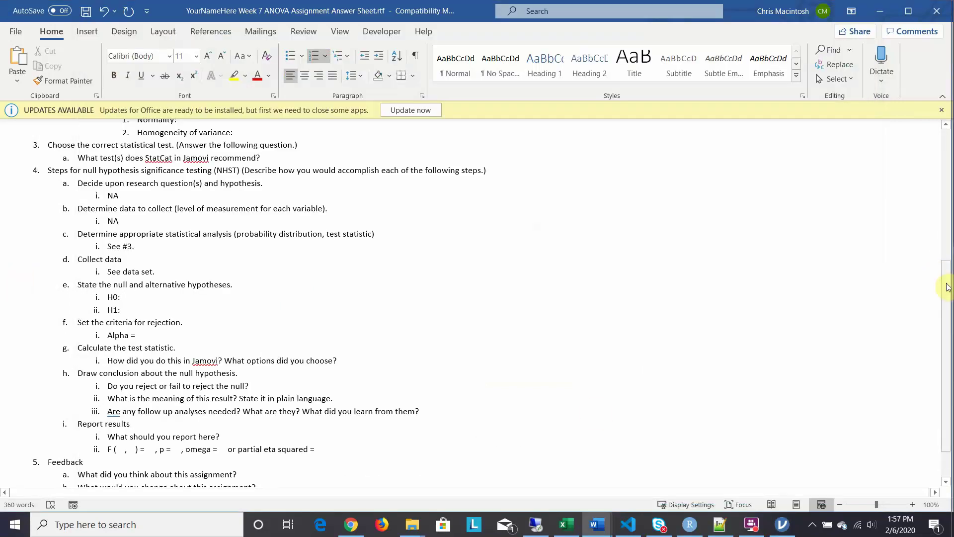
{"action": "scroll", "coordinate": [943, 324], "scroll_direction": "down", "scroll_amount": 1}
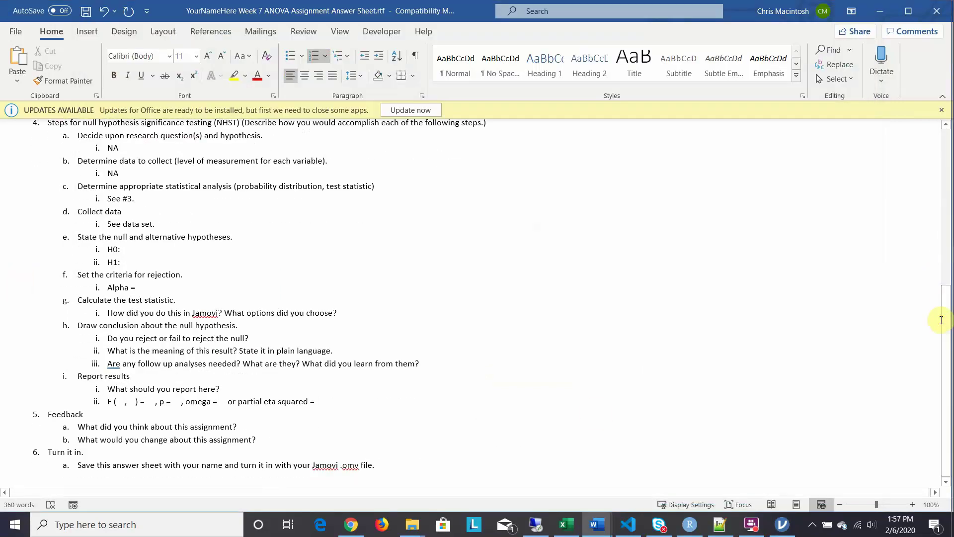
{"action": "left_click", "coordinate": [12, 33]}
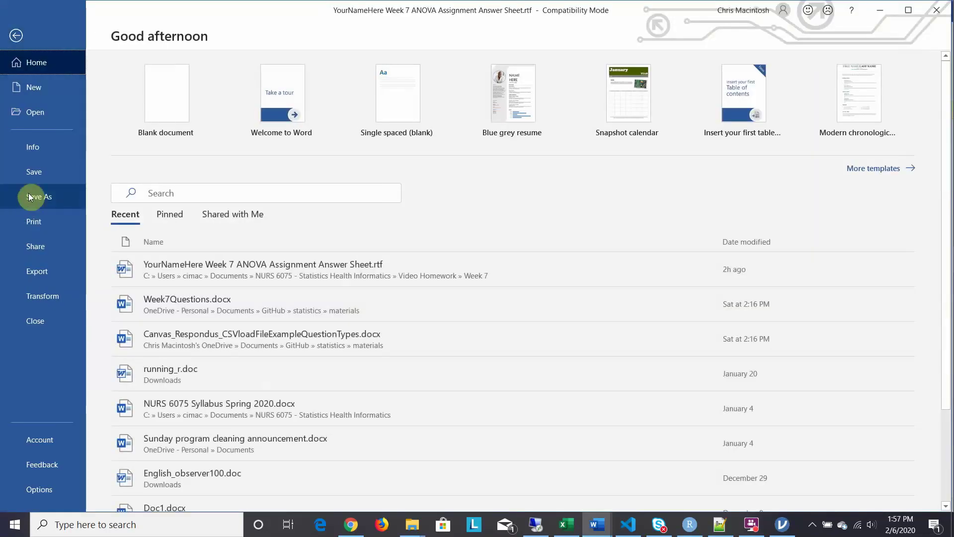
{"action": "left_click", "coordinate": [35, 173]}
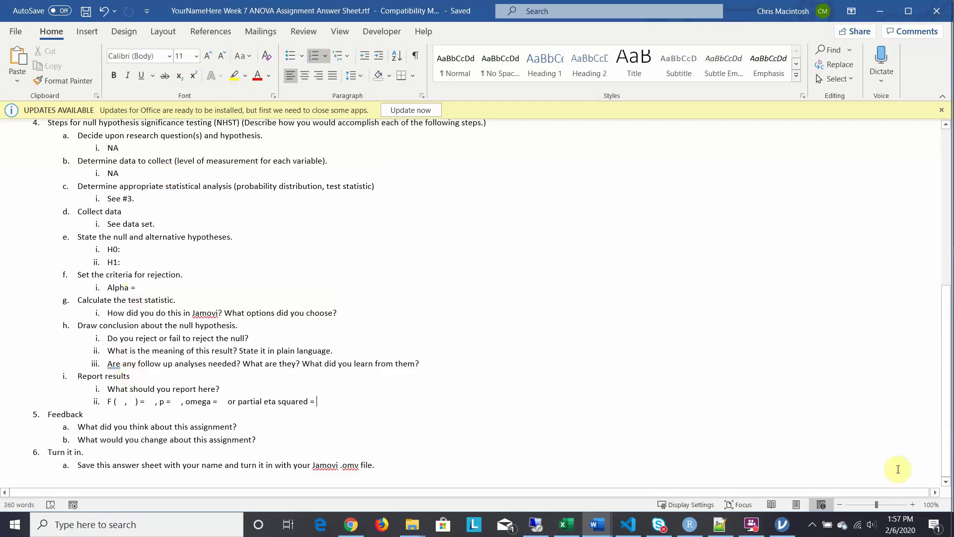
Step: Save the jamovi analysis as Puppies.omv
{"action": "mouse_move", "coordinate": [782, 524]}
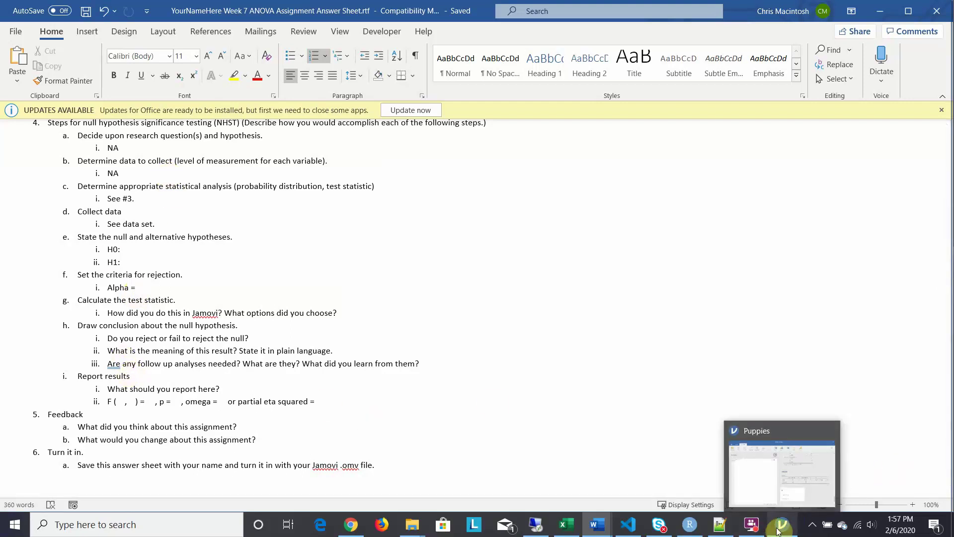
{"action": "left_click", "coordinate": [775, 501]}
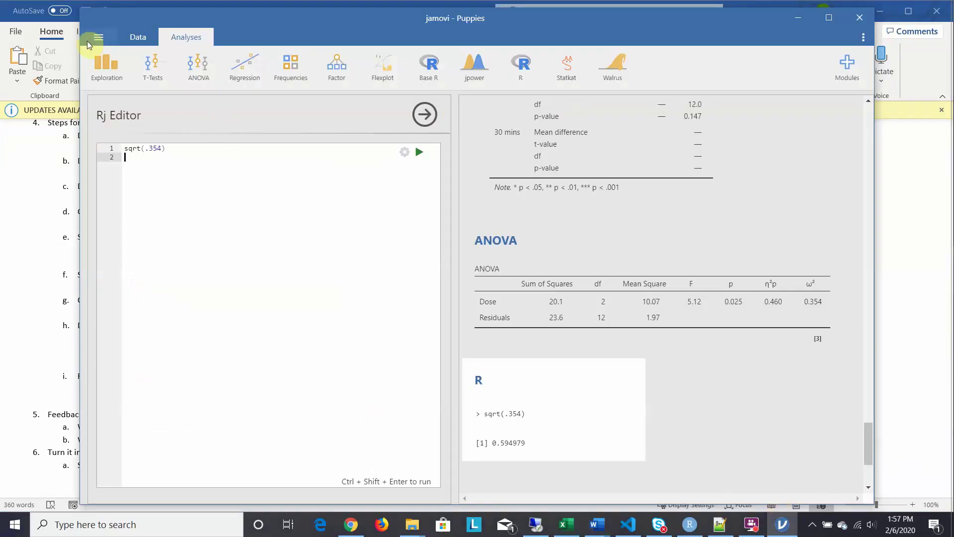
{"action": "left_click", "coordinate": [96, 36]}
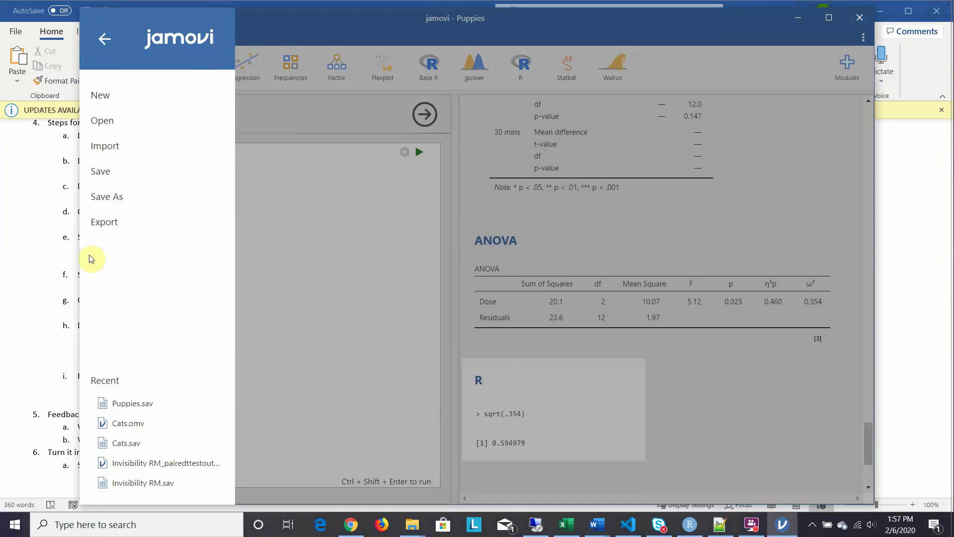
{"action": "left_click", "coordinate": [107, 196]}
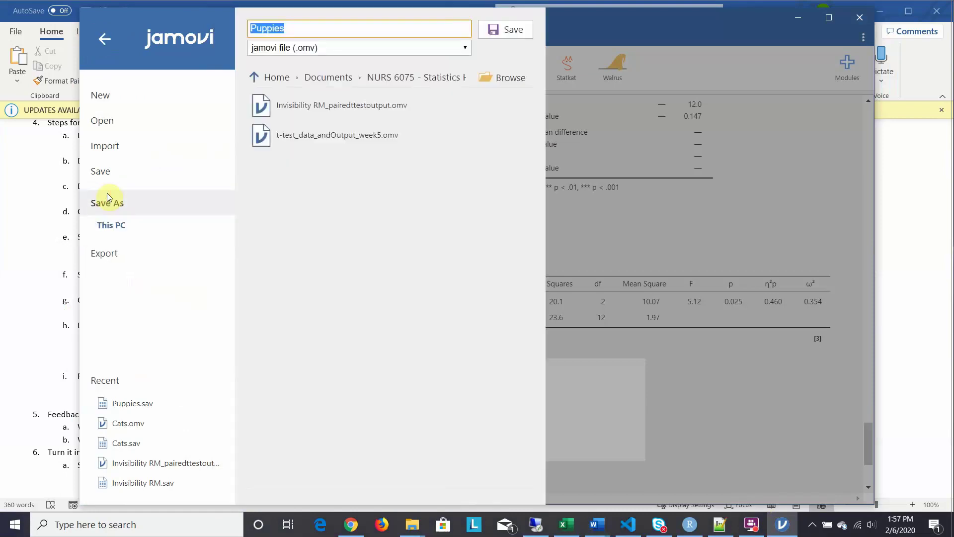
{"action": "left_click", "coordinate": [508, 31]}
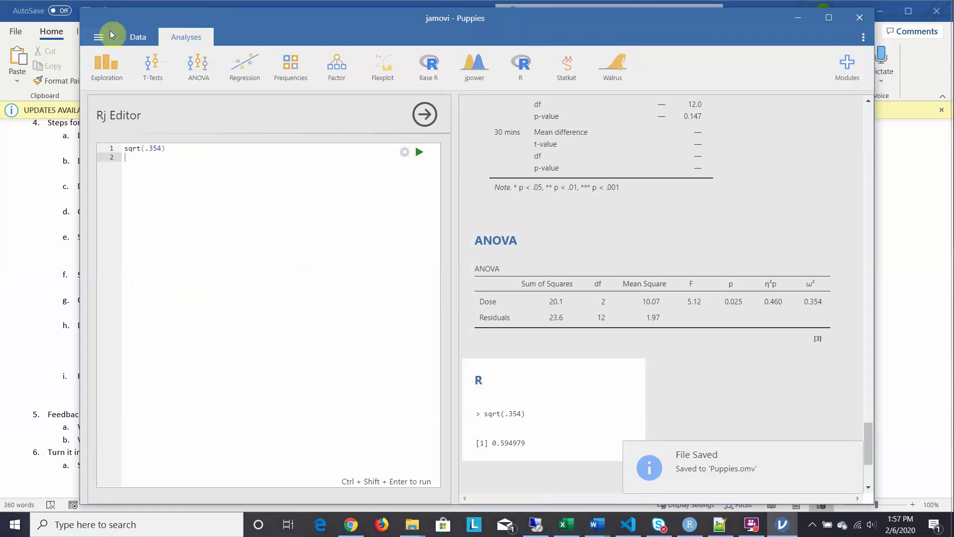
Step: Open the Save As browse dialog on the Video Homework › Week 7 folder
{"action": "left_click", "coordinate": [101, 31]}
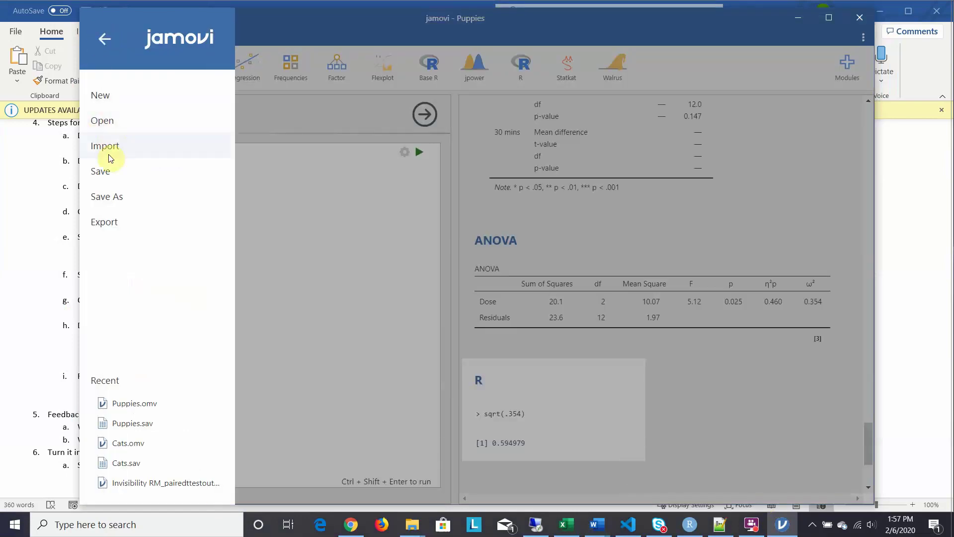
{"action": "left_click", "coordinate": [120, 195]}
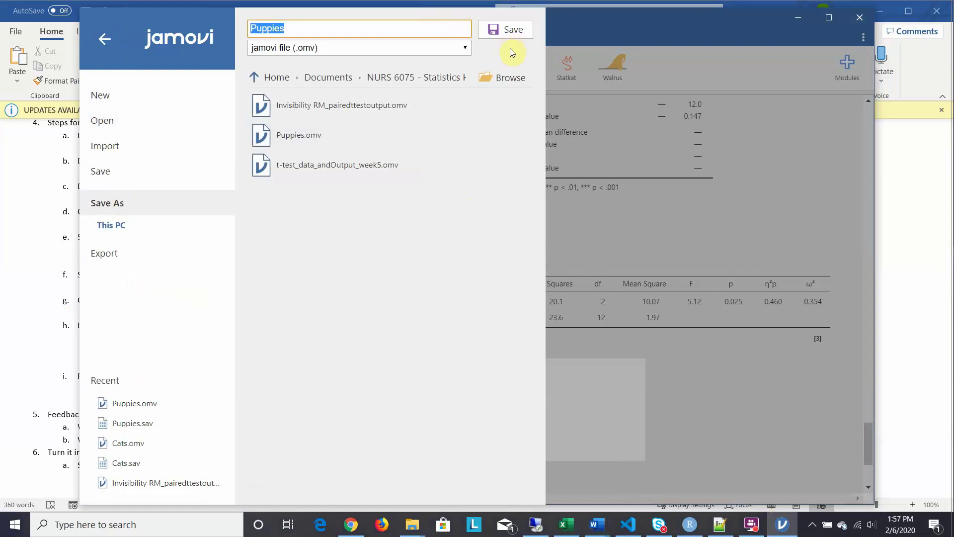
{"action": "left_click", "coordinate": [502, 78]}
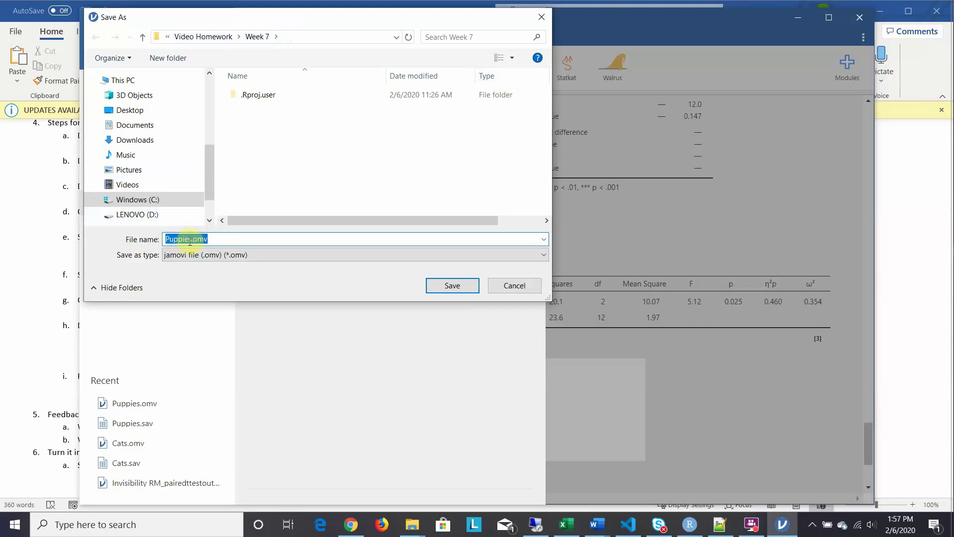
Step: Save the project in Week 7 as a .omv named with the student's name followed by Week7
{"action": "left_click", "coordinate": [191, 240]}
{"action": "key", "text": "BackSpace"}
{"action": "key", "text": "BackSpace"}
{"action": "key", "text": "BackSpace"}
{"action": "key", "text": "BackSpace"}
{"action": "key", "text": "BackSpace"}
{"action": "key", "text": "BackSpace"}
{"action": "key", "text": "BackSpace"}
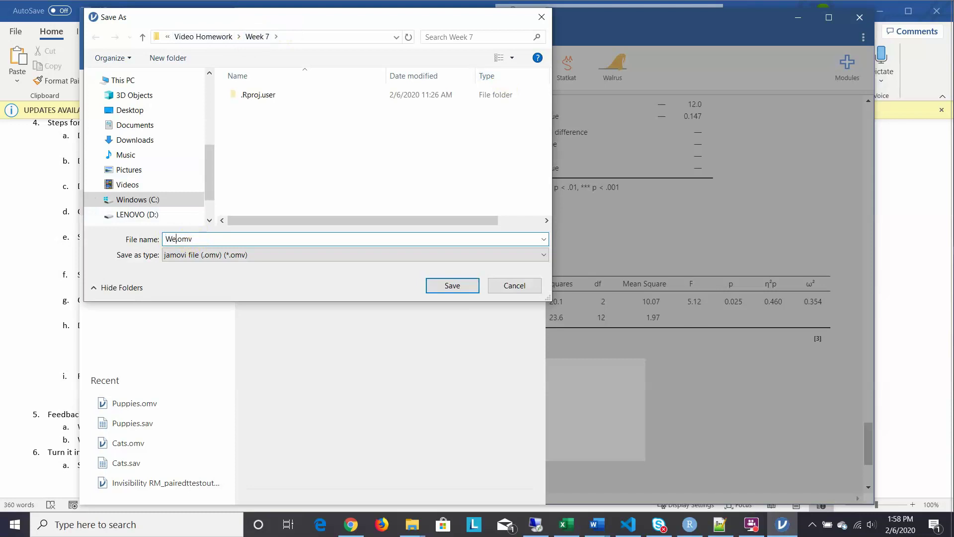
{"action": "type", "text": "k7"}
{"action": "left_click", "coordinate": [167, 239]}
{"action": "type", "text": "ChrisMacintosh"}
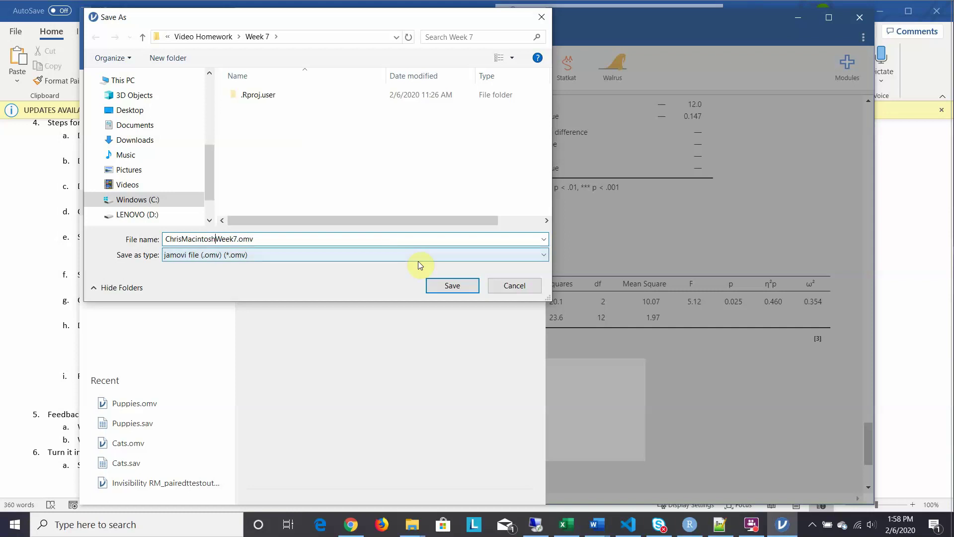
{"action": "left_click", "coordinate": [452, 286]}
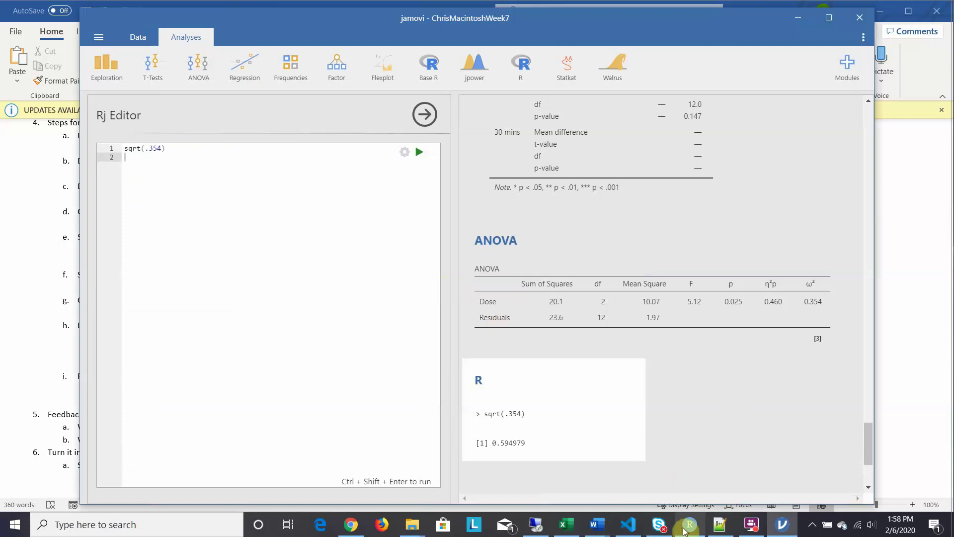
Step: Bring RStudio forward to the Week 7 folder showing the new 34.5 KB .omv file
{"action": "left_click", "coordinate": [686, 506]}
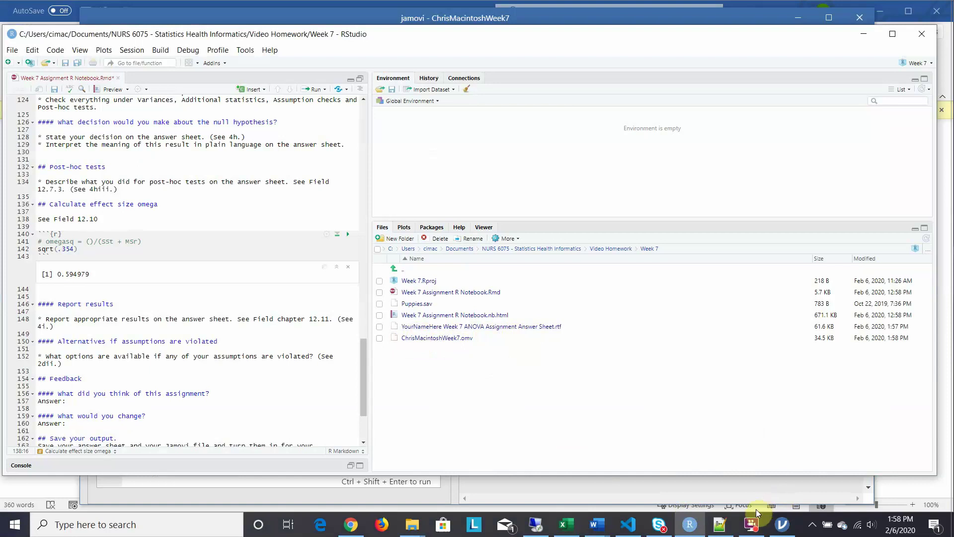
{"action": "mouse_move", "coordinate": [753, 523]}
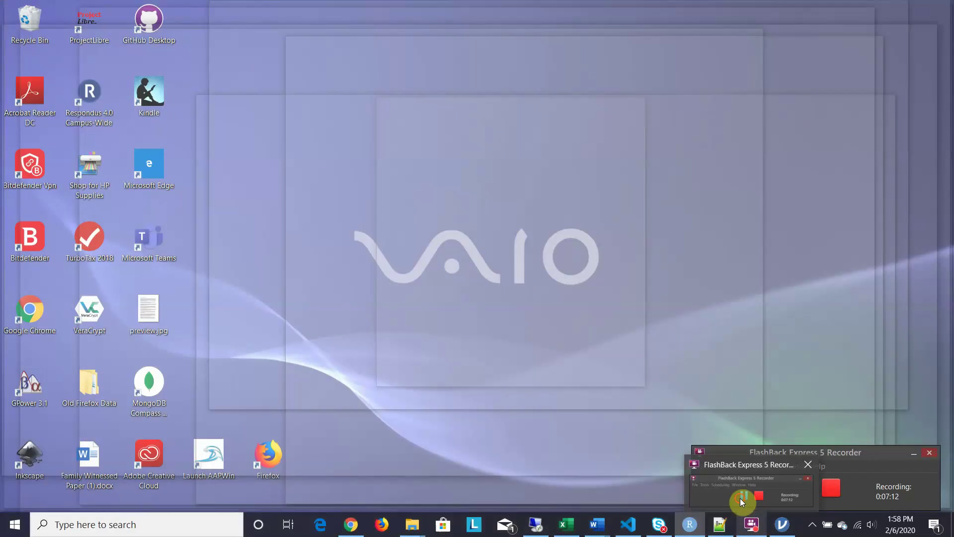
{"action": "left_click", "coordinate": [741, 498]}
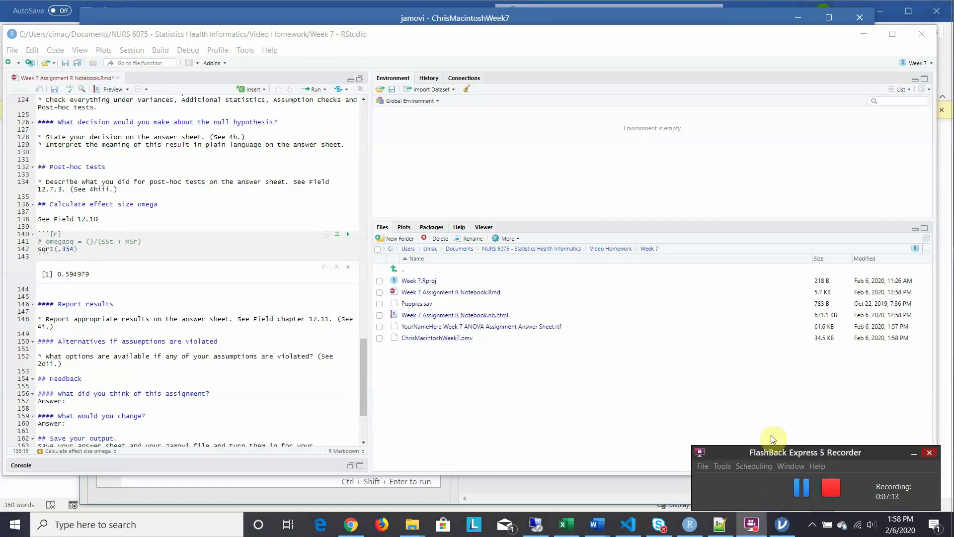